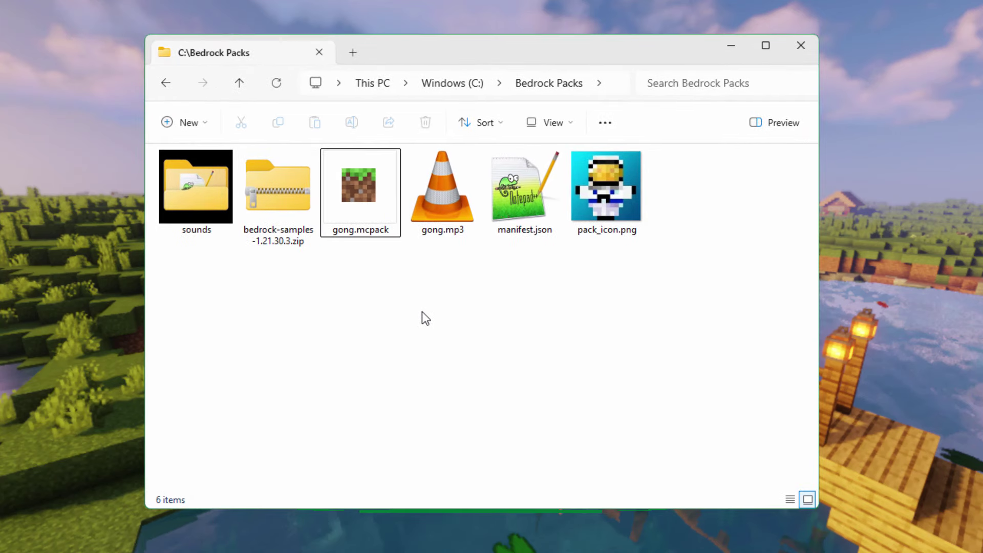
- Delete the sounds folder and the samples zip from Bedrock Packs
{"action": "key", "text": "space"}
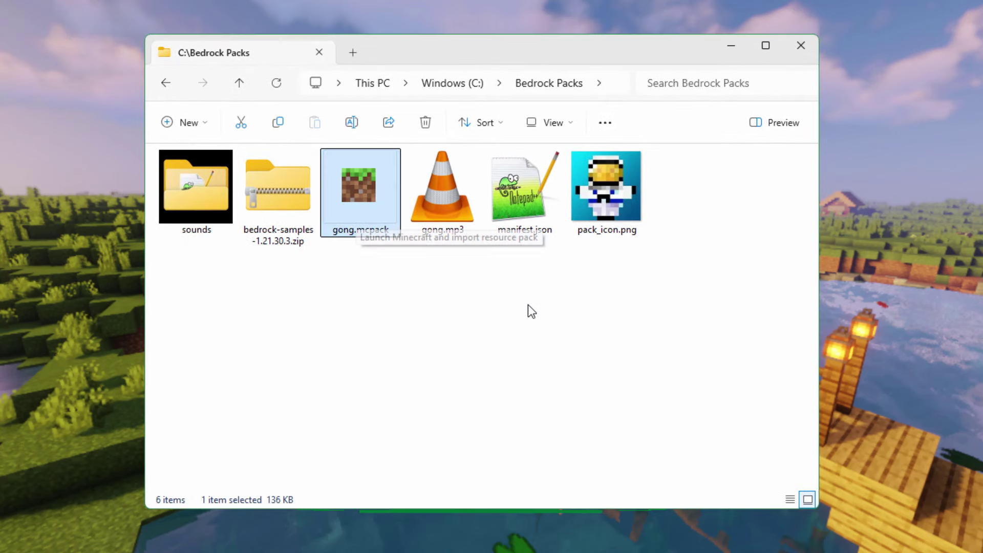
{"action": "left_click", "coordinate": [333, 284]}
{"action": "left_click_drag", "start_coordinate": [302, 282], "coordinate": [204, 173]}
{"action": "key", "text": "Delete"}
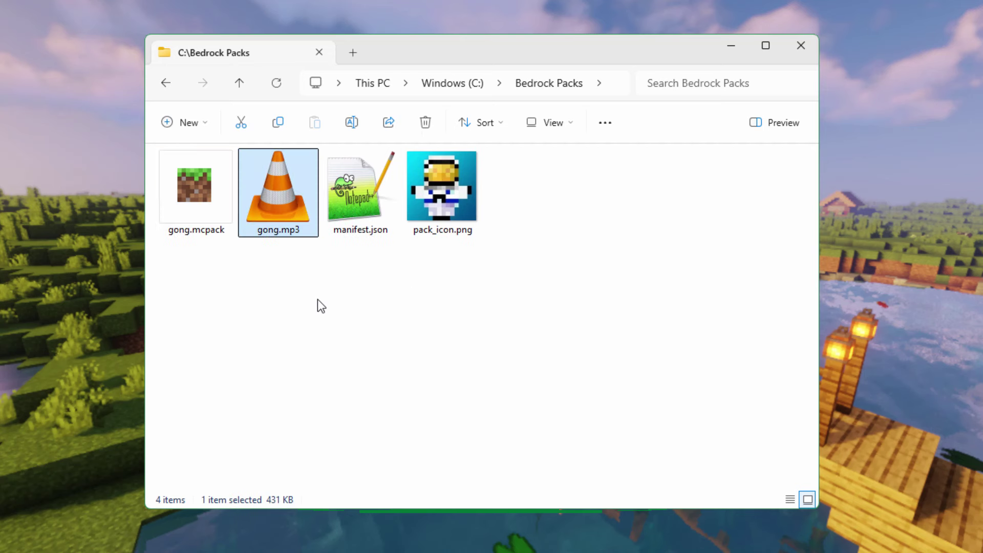
- Delete gong.mp3, manifest.json and gong.mcpack, leaving only pack_icon.png
{"action": "key", "text": "Delete"}
{"action": "key", "text": "Delete"}
{"action": "left_click", "coordinate": [205, 180]}
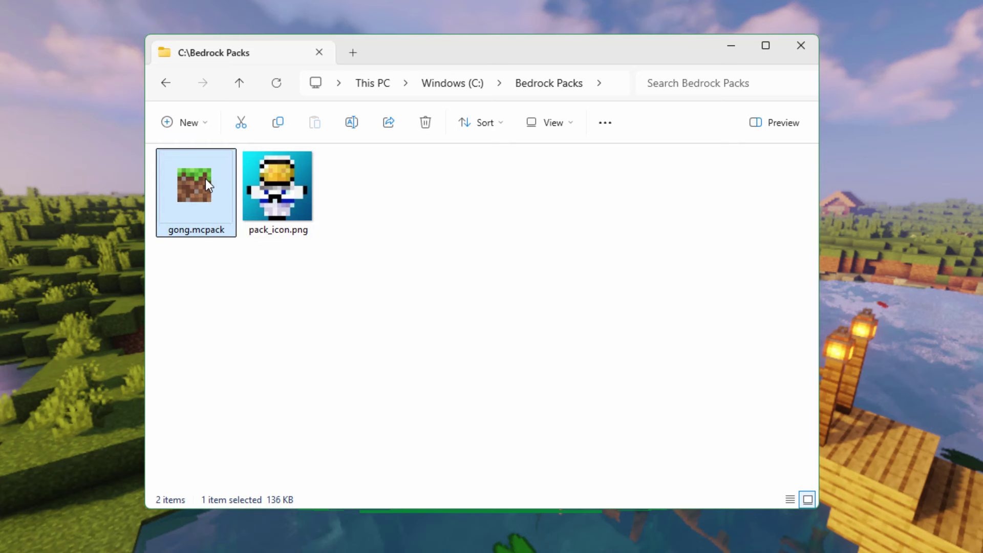
{"action": "key", "text": "Delete"}
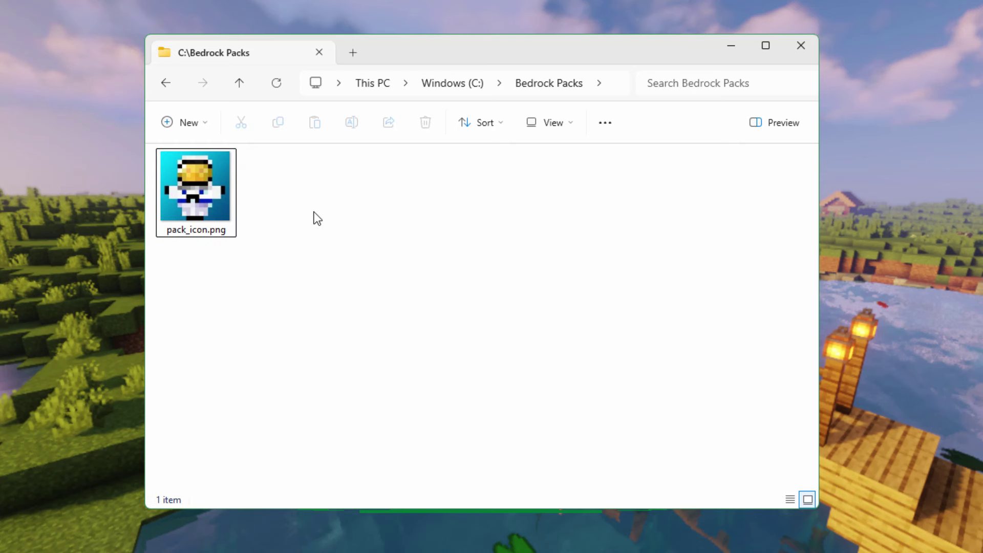
{"action": "left_click", "coordinate": [201, 230]}
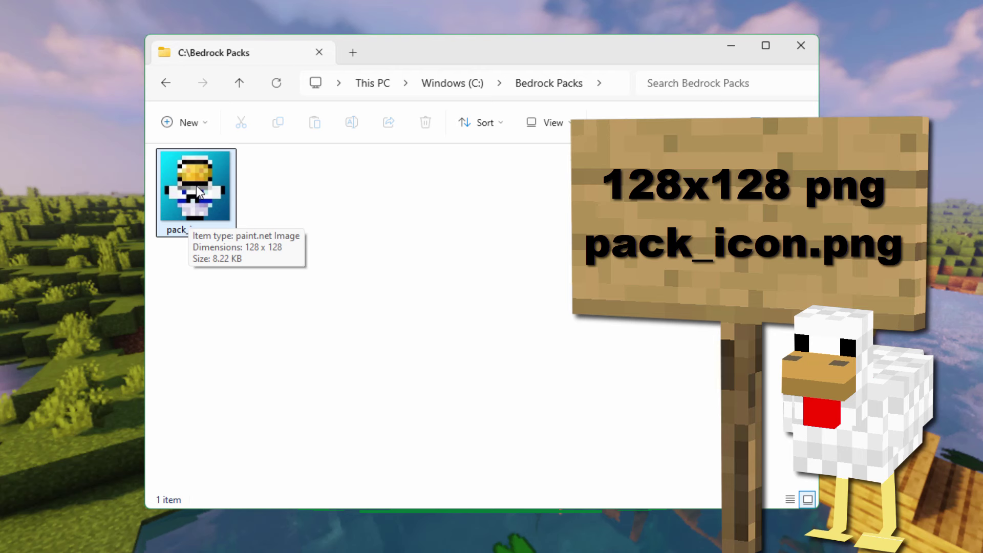
{"action": "left_click", "coordinate": [235, 291]}
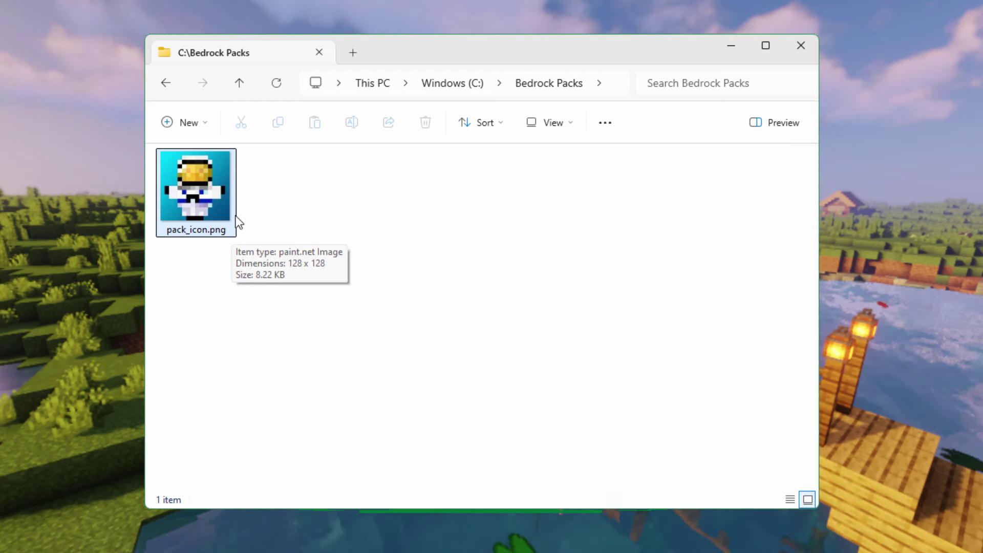
{"action": "left_click", "coordinate": [296, 198]}
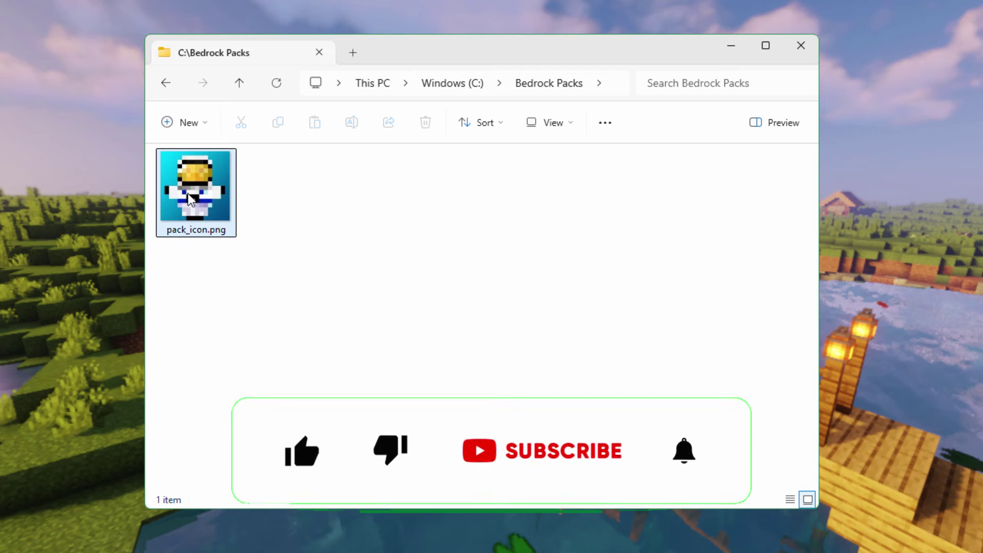
- Save the bedrock-samples v1.21.30.3 Source code (zip) into C:\Bedrock Packs
{"action": "left_click", "coordinate": [296, 198]}
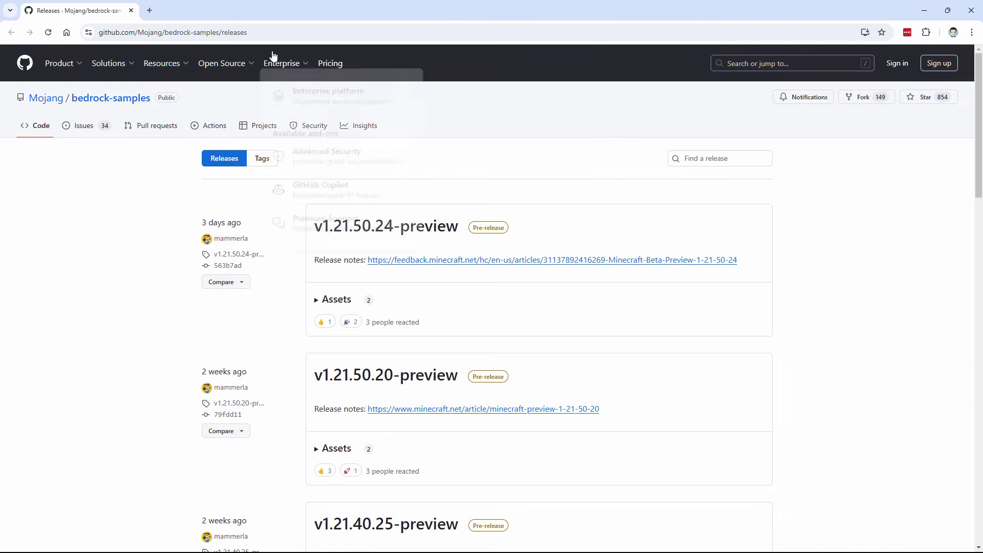
{"action": "left_click", "coordinate": [262, 32]}
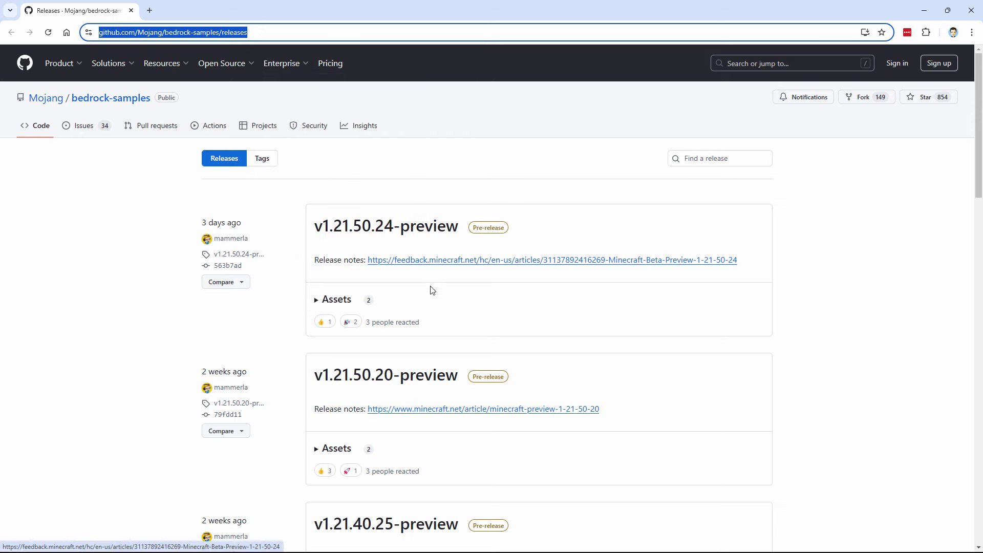
{"action": "scroll", "coordinate": [568, 315], "scroll_direction": "down", "scroll_amount": 12}
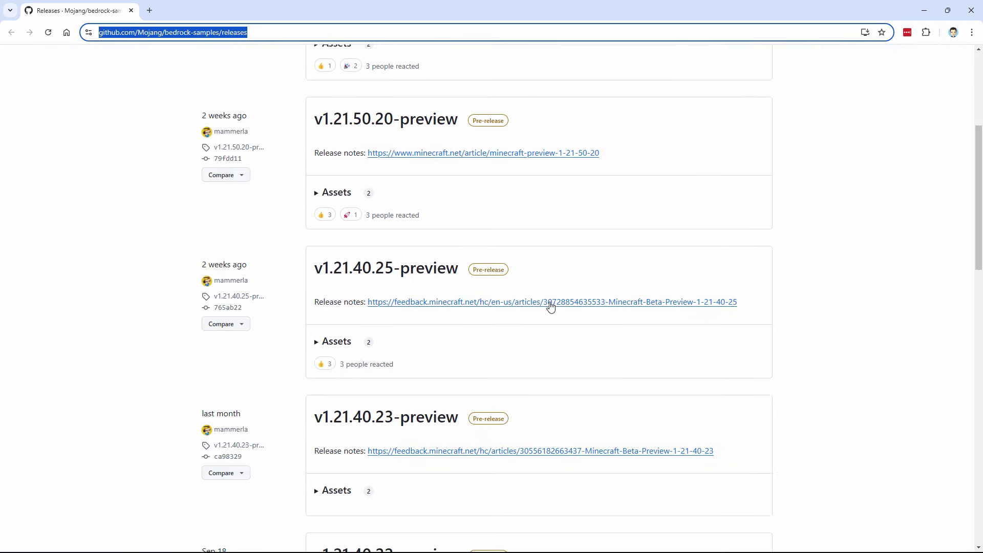
{"action": "scroll", "coordinate": [544, 290], "scroll_direction": "down", "scroll_amount": 2}
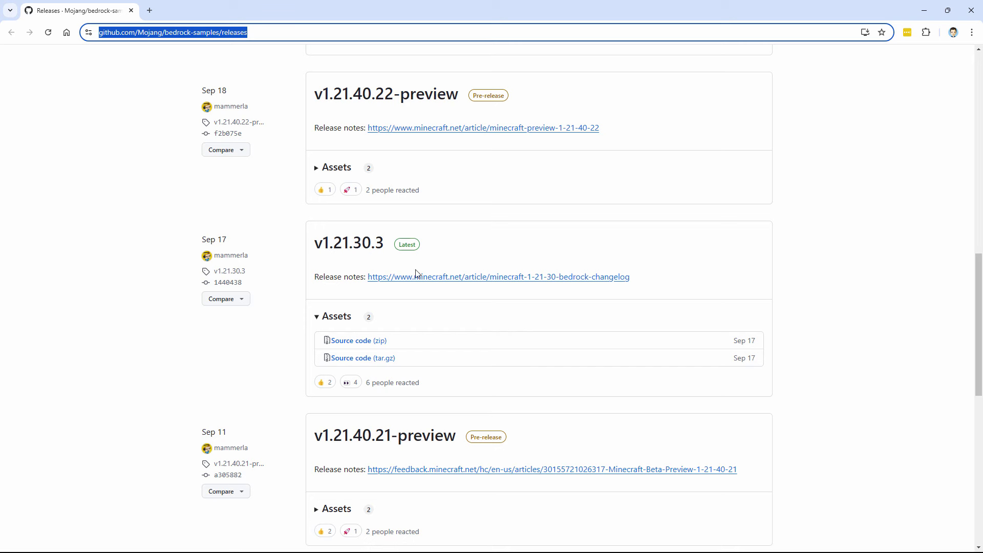
{"action": "left_click", "coordinate": [366, 346]}
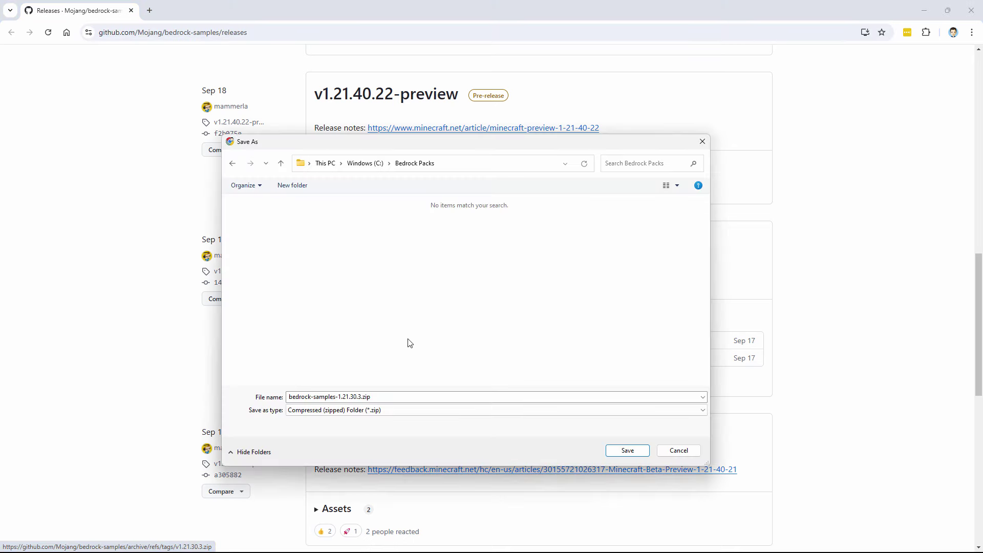
{"action": "left_click", "coordinate": [640, 457]}
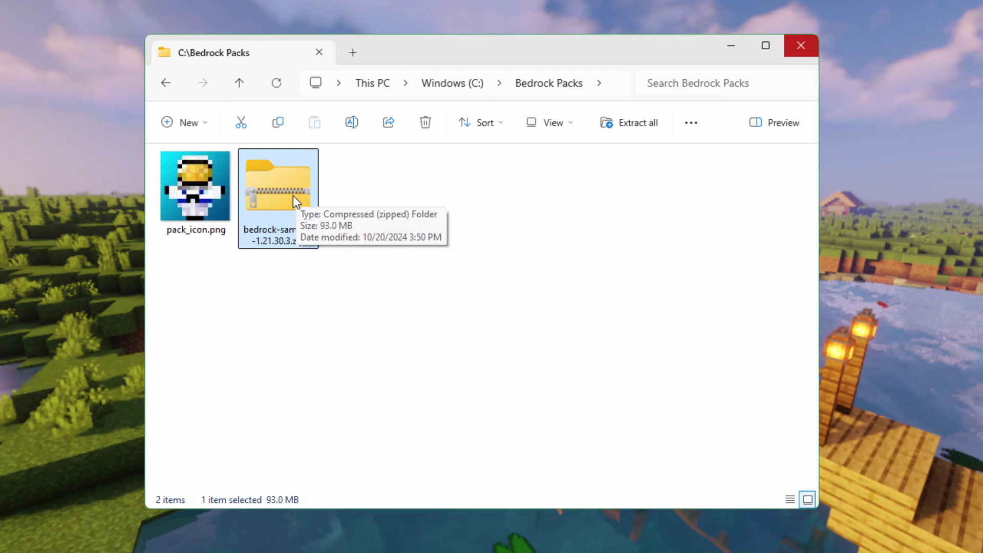
- Open the samples zip in a second window at bedrock-samples-1.21.30.3\resource_pack
{"action": "right_click", "coordinate": [277, 197]}
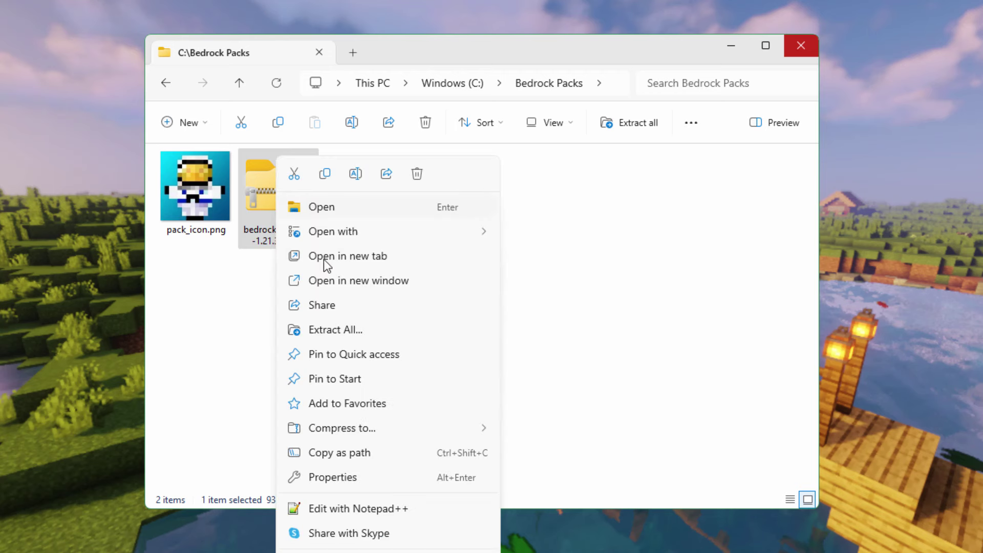
{"action": "left_click", "coordinate": [382, 281]}
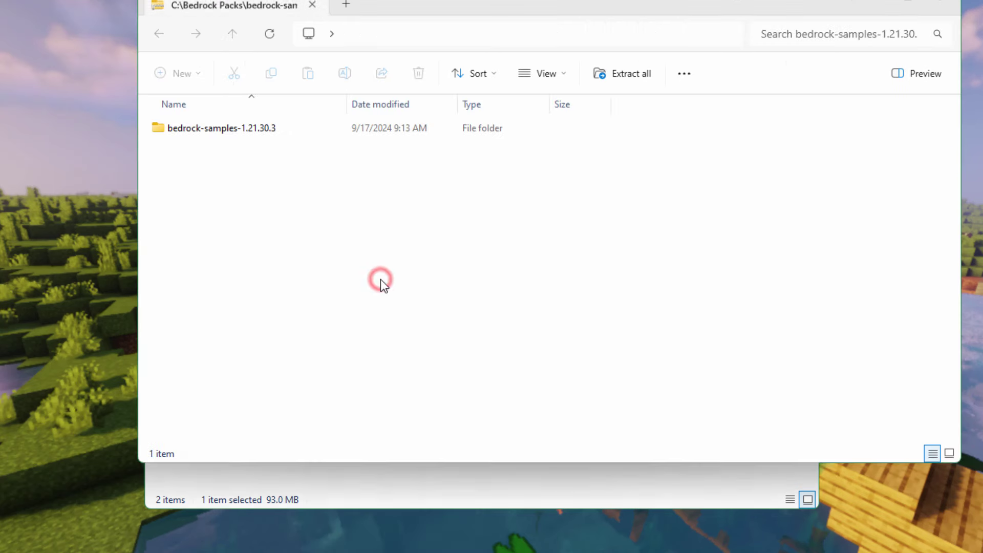
{"action": "left_click_drag", "start_coordinate": [394, 5], "coordinate": [700, 97]}
{"action": "double_click", "coordinate": [492, 225]}
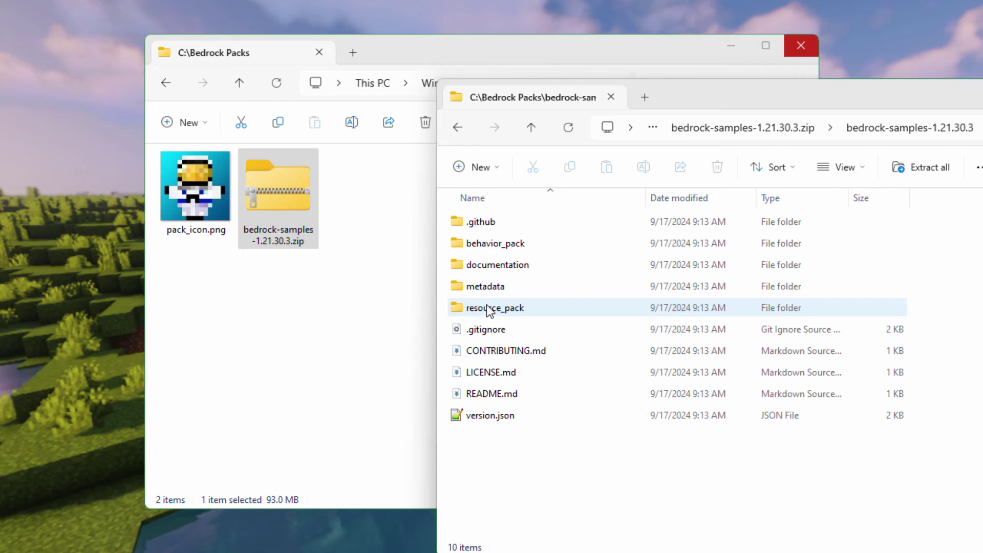
{"action": "double_click", "coordinate": [455, 308]}
- Copy the sample manifest.json into the Bedrock Packs folder
{"action": "scroll", "coordinate": [524, 300], "scroll_direction": "down", "scroll_amount": 1}
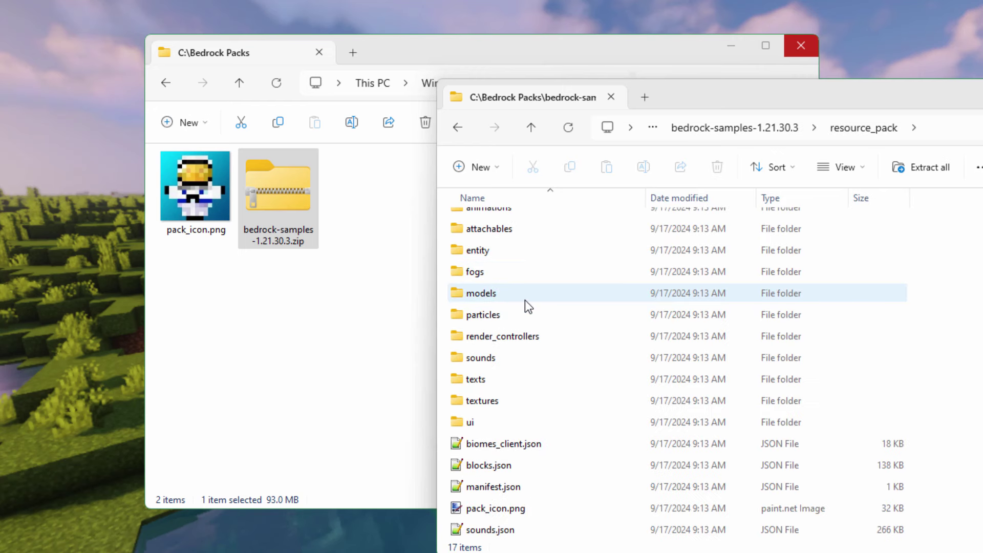
{"action": "left_click", "coordinate": [471, 509]}
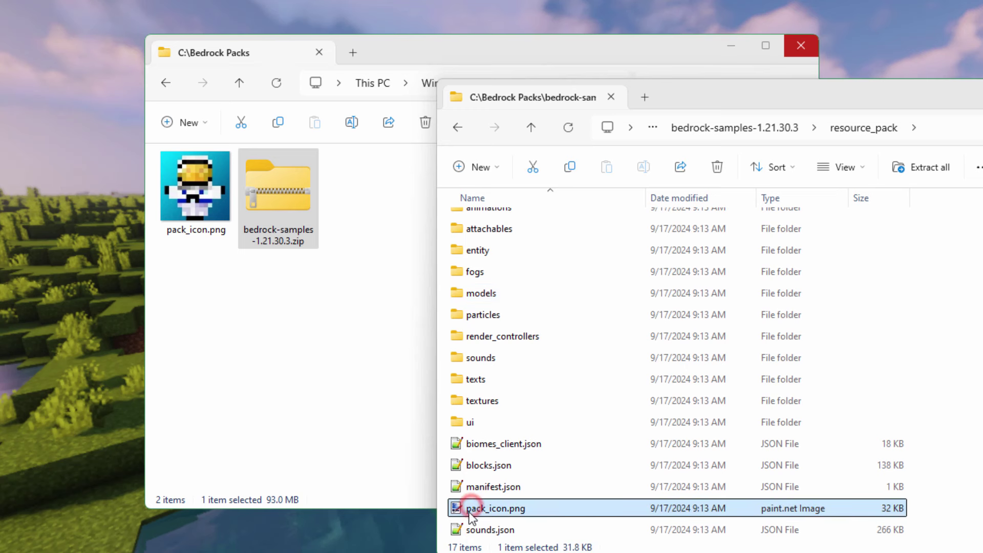
{"action": "mouse_move", "coordinate": [470, 510]}
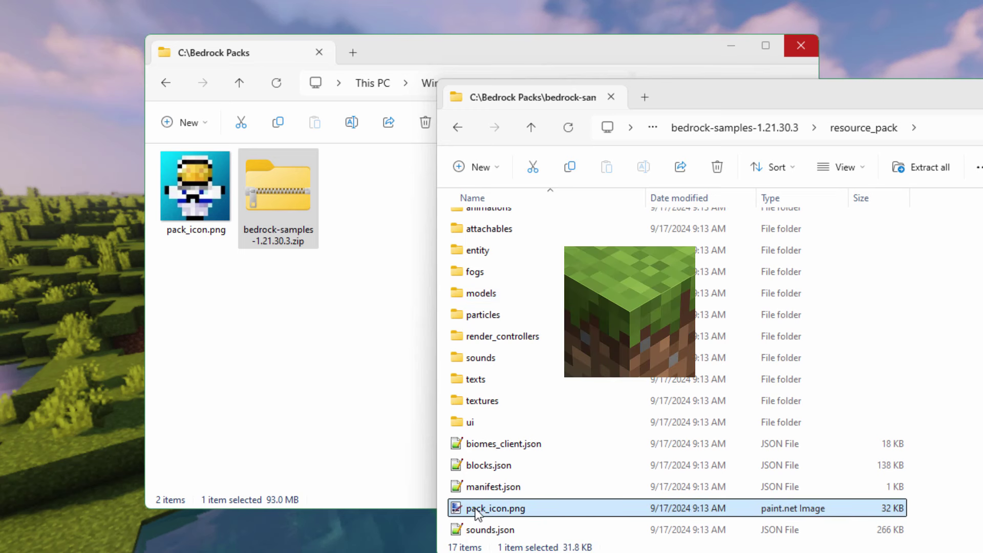
{"action": "left_click", "coordinate": [474, 487]}
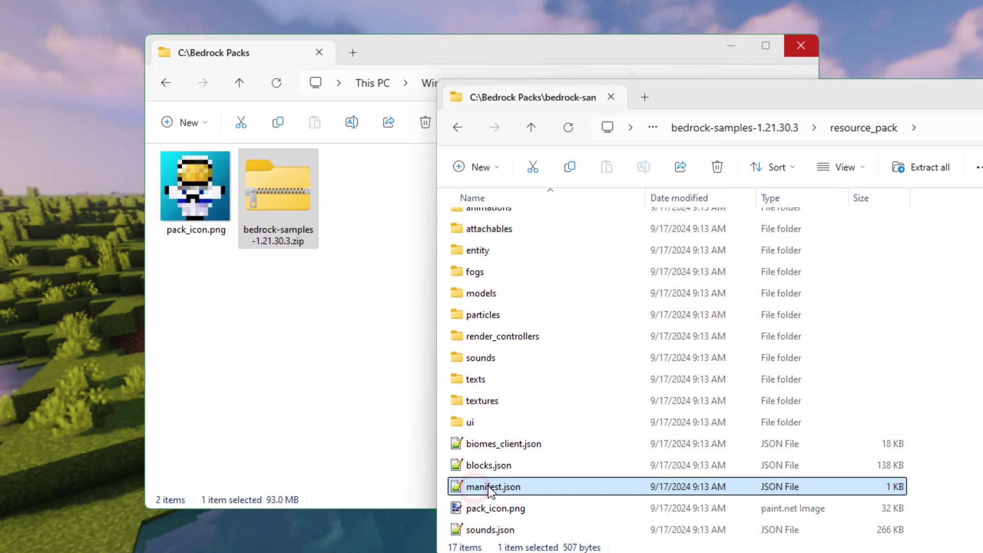
{"action": "left_click_drag", "start_coordinate": [489, 487], "coordinate": [226, 315]}
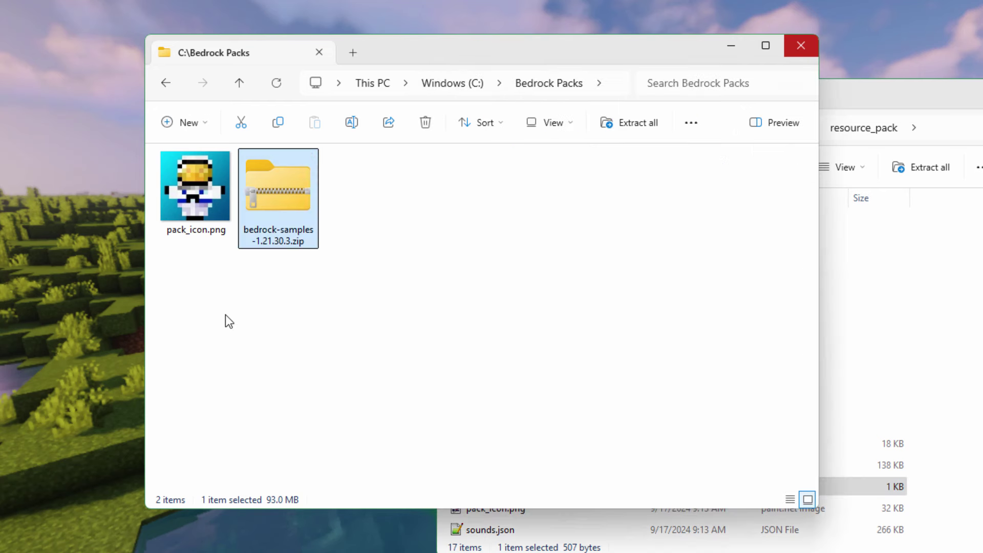
- Copy sound_definitions.json from the sample sounds folder into Bedrock Packs
{"action": "left_click", "coordinate": [929, 94]}
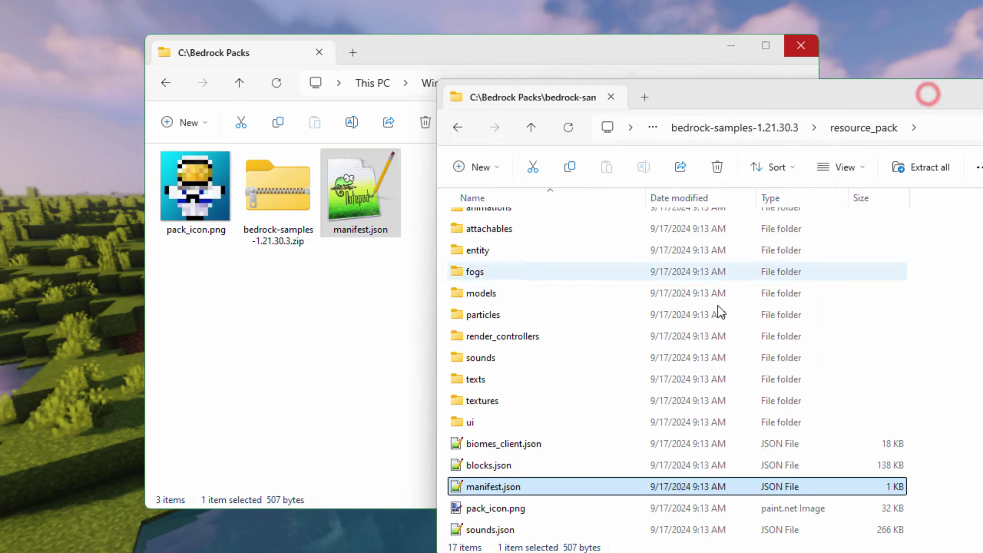
{"action": "double_click", "coordinate": [455, 358]}
{"action": "scroll", "coordinate": [492, 353], "scroll_direction": "down", "scroll_amount": 3}
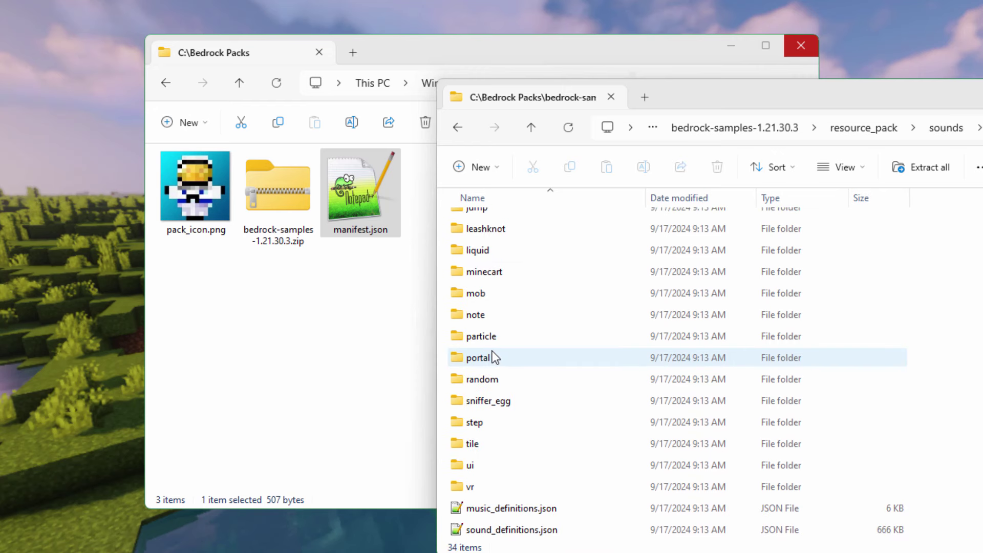
{"action": "left_click", "coordinate": [482, 530]}
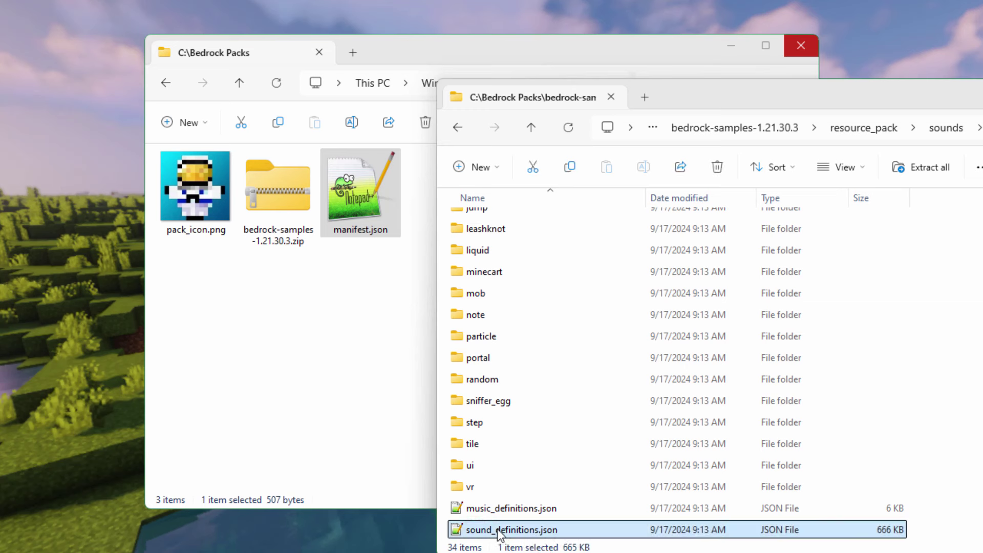
{"action": "left_click_drag", "start_coordinate": [497, 531], "coordinate": [244, 351]}
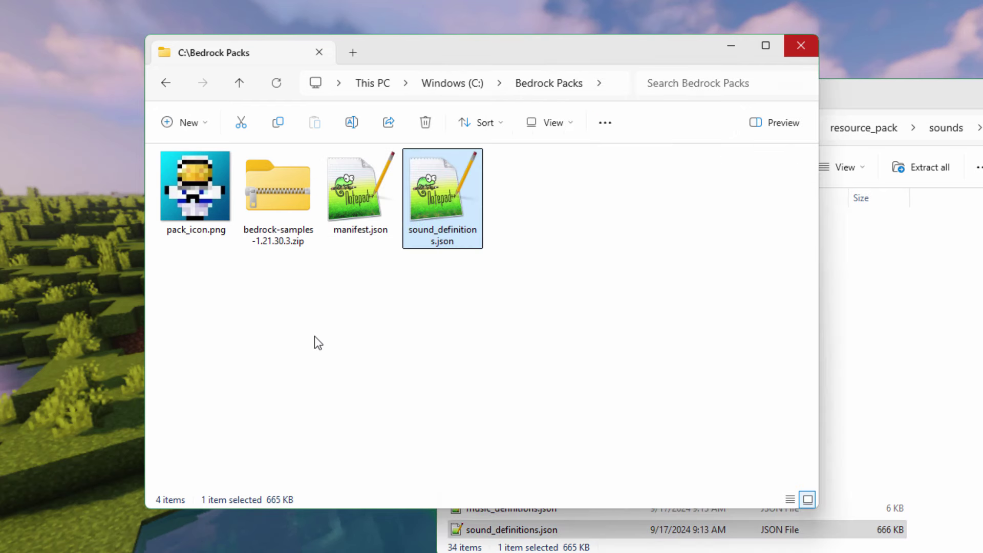
- Close the samples sounds window, leaving only the Bedrock Packs window
{"action": "key", "text": "alt+Tab"}
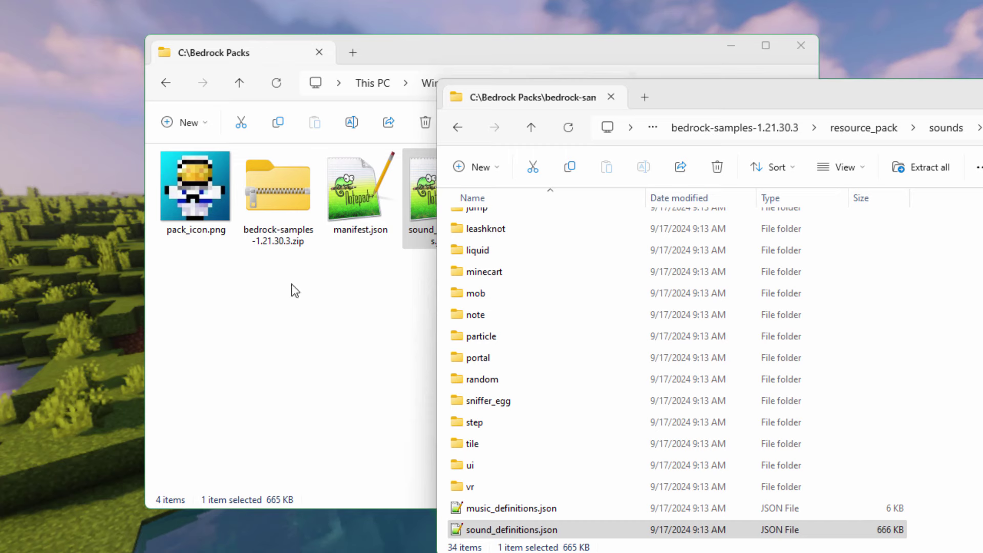
{"action": "left_click_drag", "start_coordinate": [803, 88], "coordinate": [517, 173]}
{"action": "left_click", "coordinate": [952, 171]}
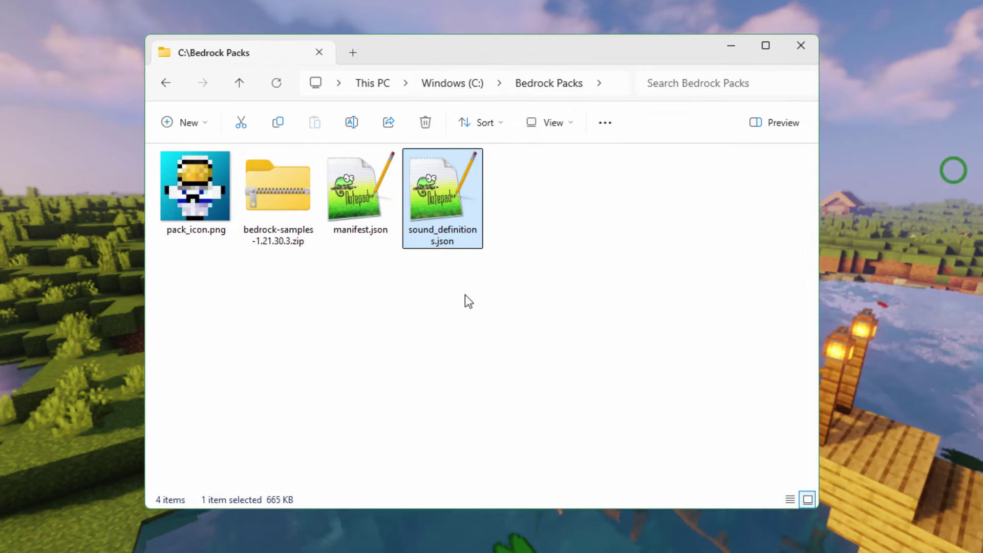
{"action": "left_click", "coordinate": [283, 176]}
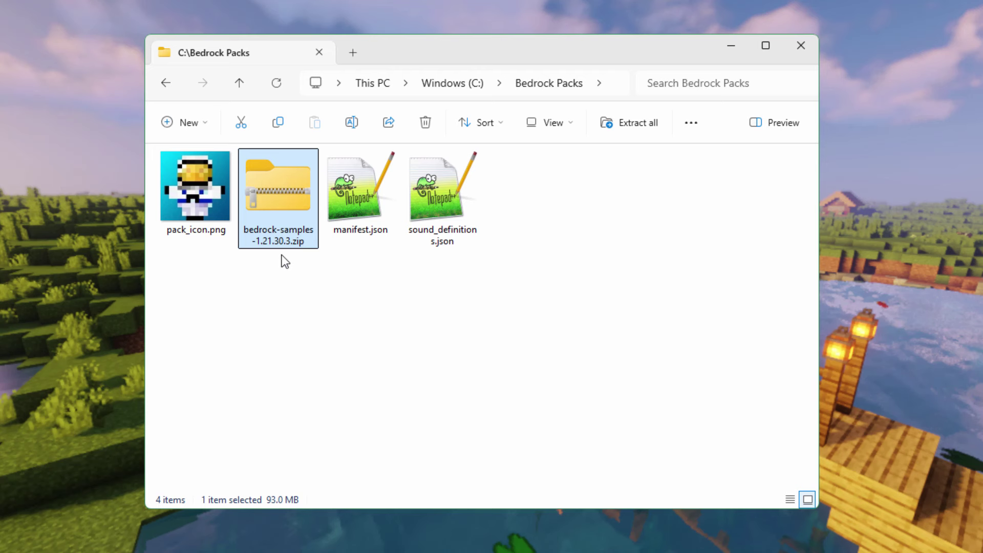
{"action": "left_click", "coordinate": [292, 297]}
- Create a folder named sounds in Bedrock Packs and open it
{"action": "left_click", "coordinate": [204, 121]}
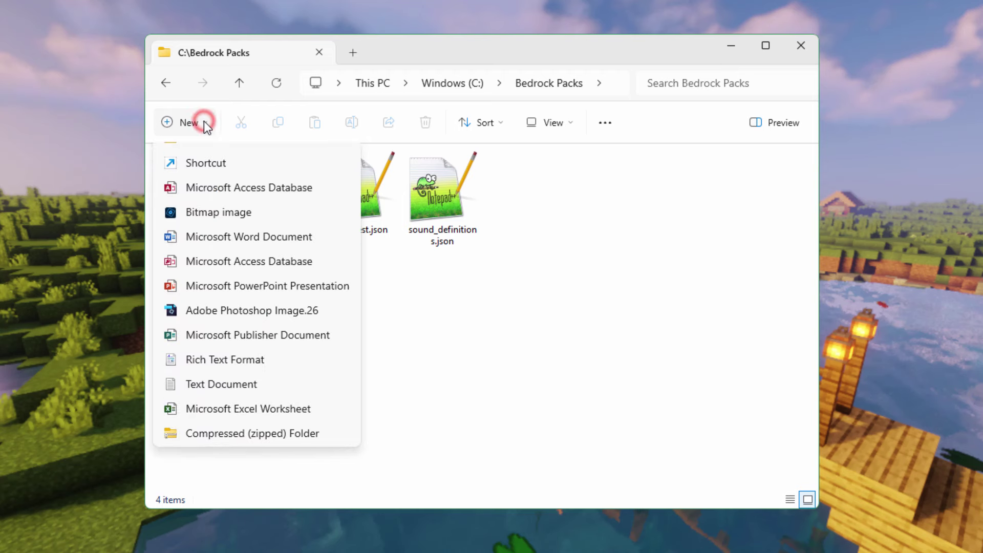
{"action": "left_click", "coordinate": [204, 156]}
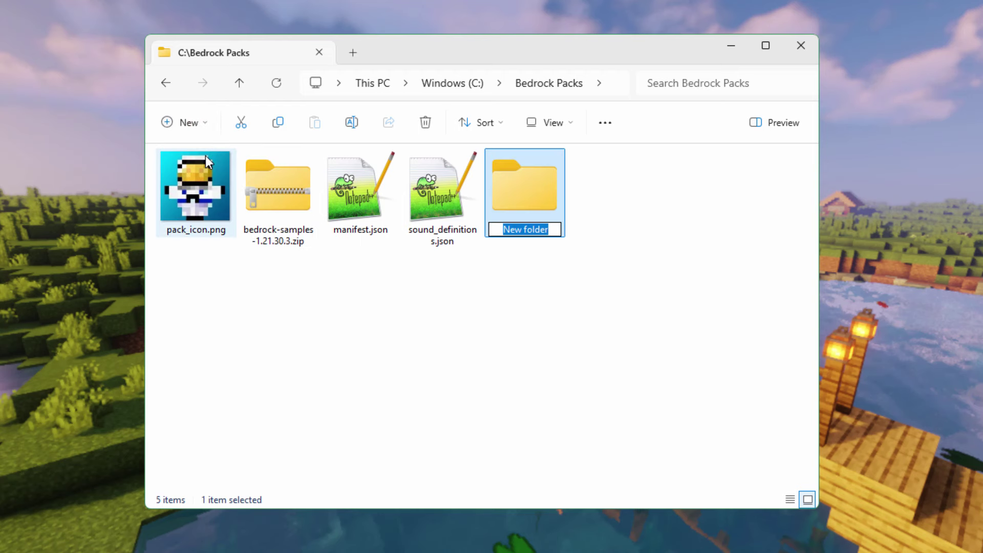
{"action": "type", "text": "sounds"}
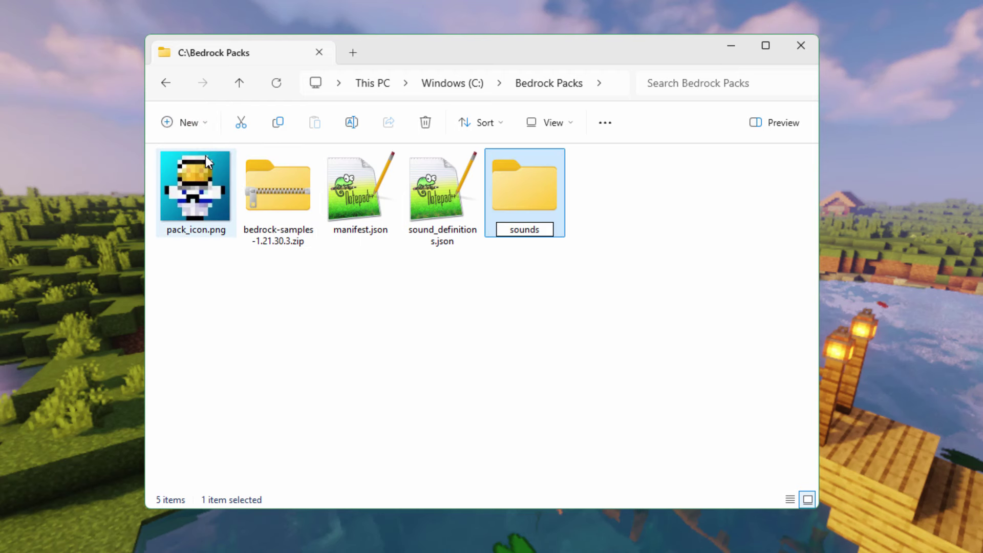
{"action": "left_click", "coordinate": [533, 264]}
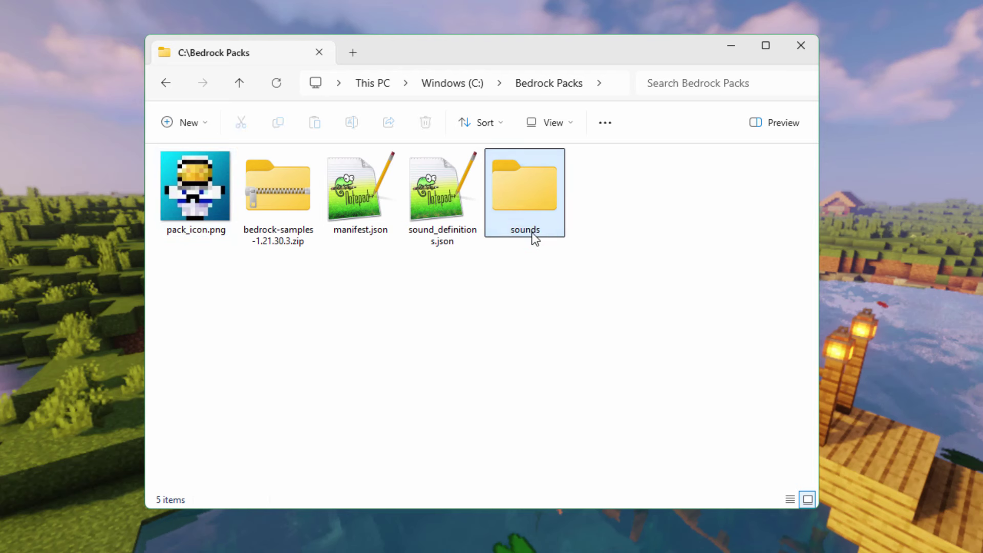
{"action": "double_click", "coordinate": [532, 199]}
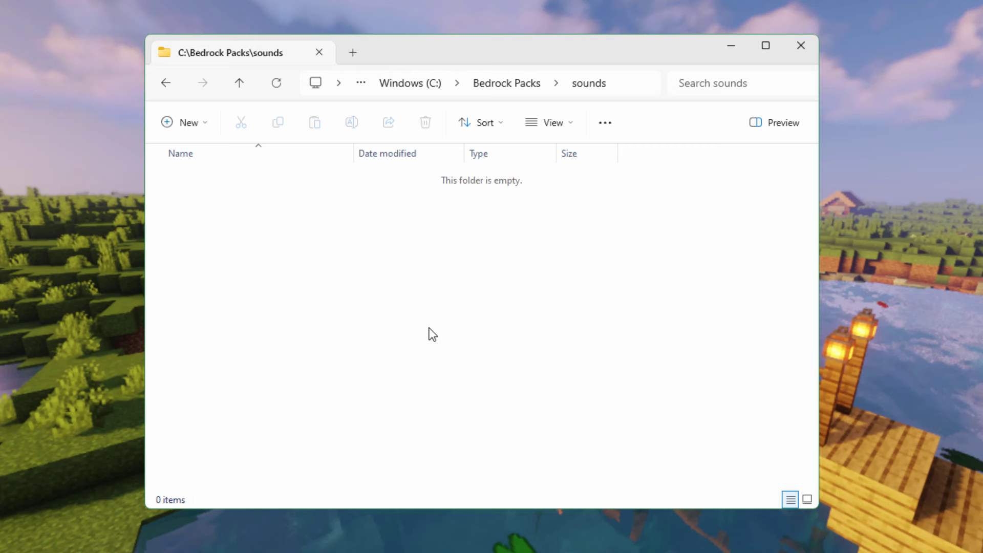
- Create an empty custom folder inside sounds, then return to Bedrock Packs
{"action": "left_click", "coordinate": [195, 128]}
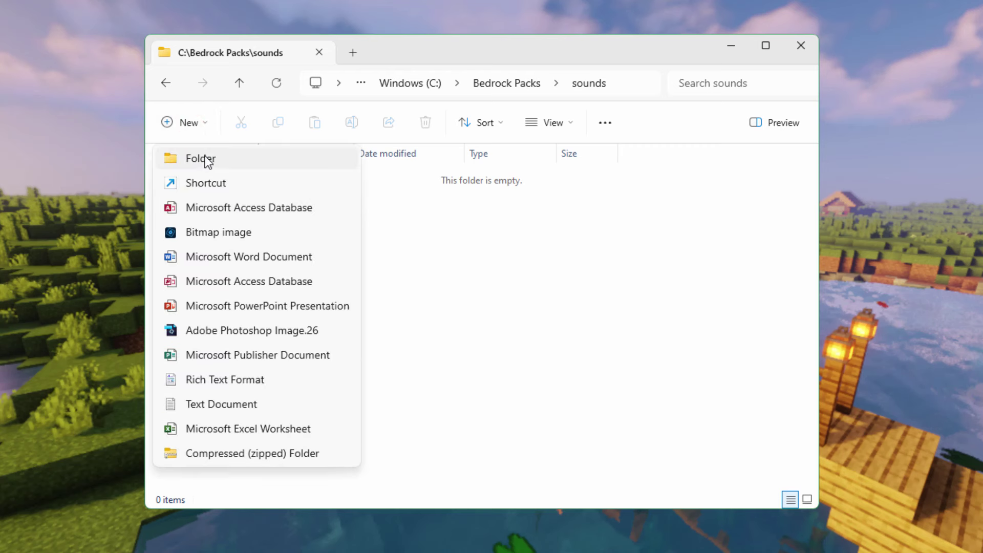
{"action": "left_click", "coordinate": [204, 156]}
{"action": "type", "text": "custom"}
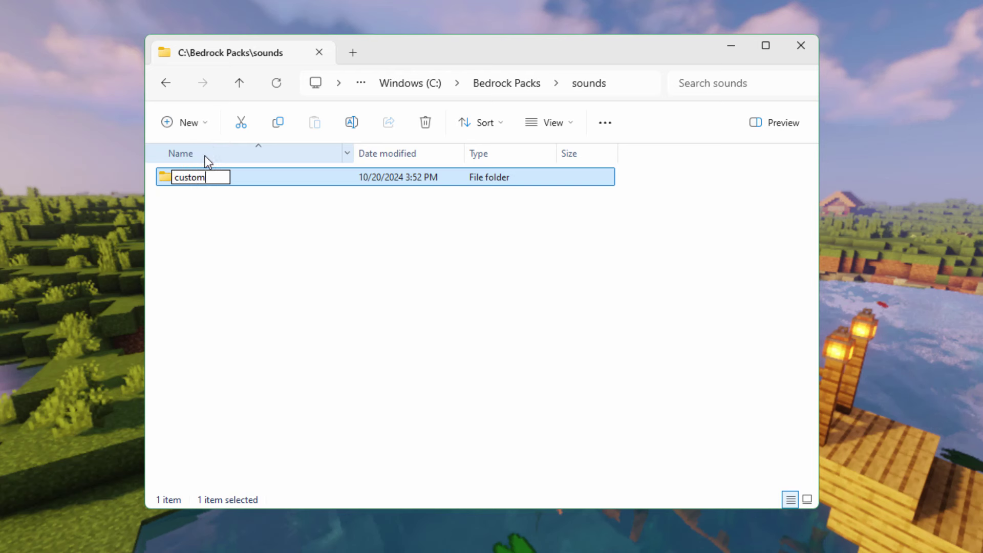
{"action": "left_click", "coordinate": [205, 210]}
{"action": "double_click", "coordinate": [184, 177]}
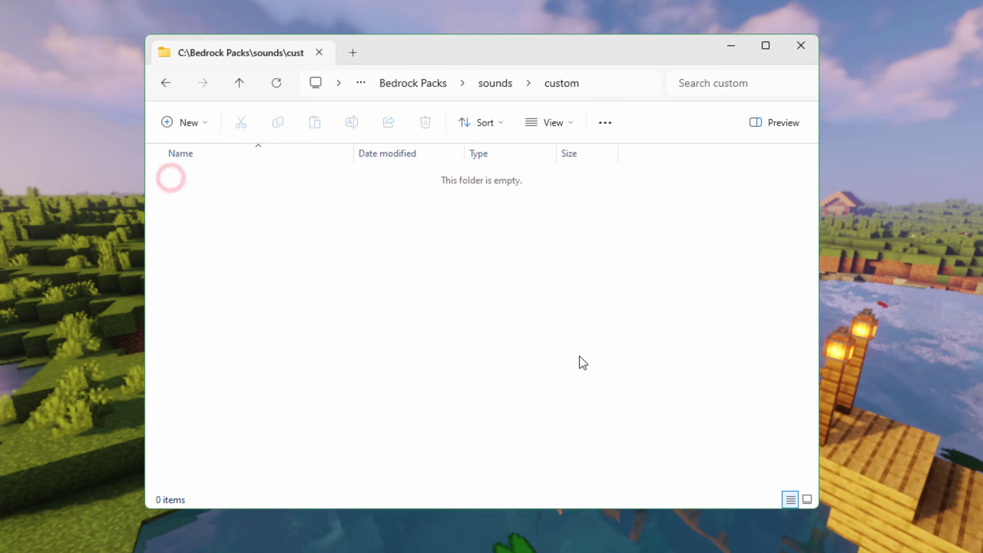
{"action": "left_click", "coordinate": [502, 87]}
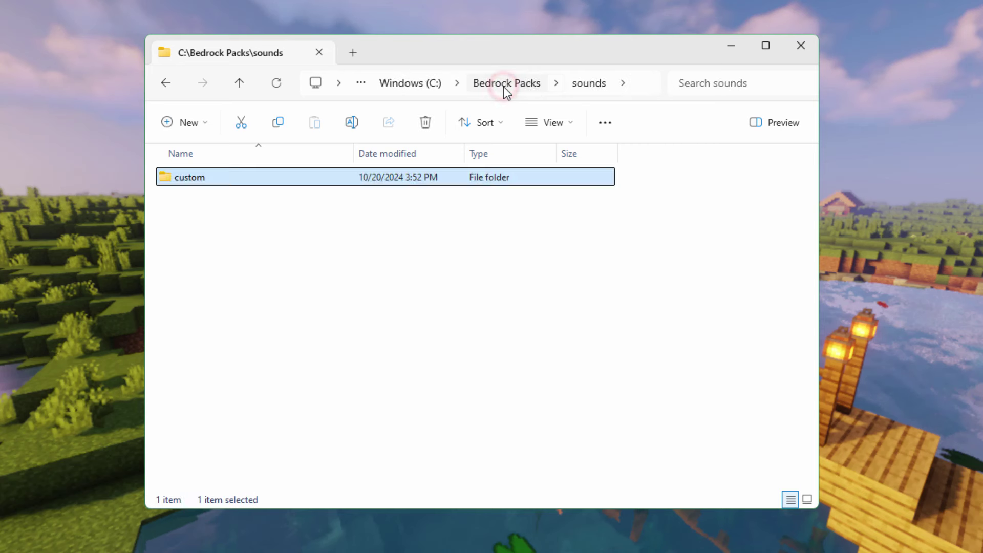
{"action": "left_click", "coordinate": [503, 87]}
- Move sound_definitions.json into the sounds folder and confirm it arrived
{"action": "left_click", "coordinate": [518, 199]}
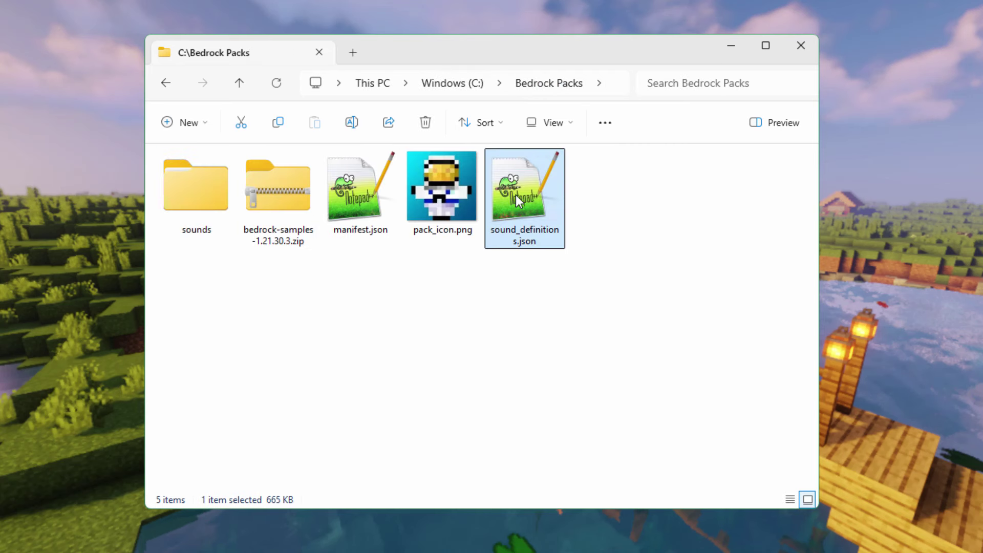
{"action": "left_click_drag", "start_coordinate": [515, 194], "coordinate": [187, 176]}
{"action": "double_click", "coordinate": [186, 176]}
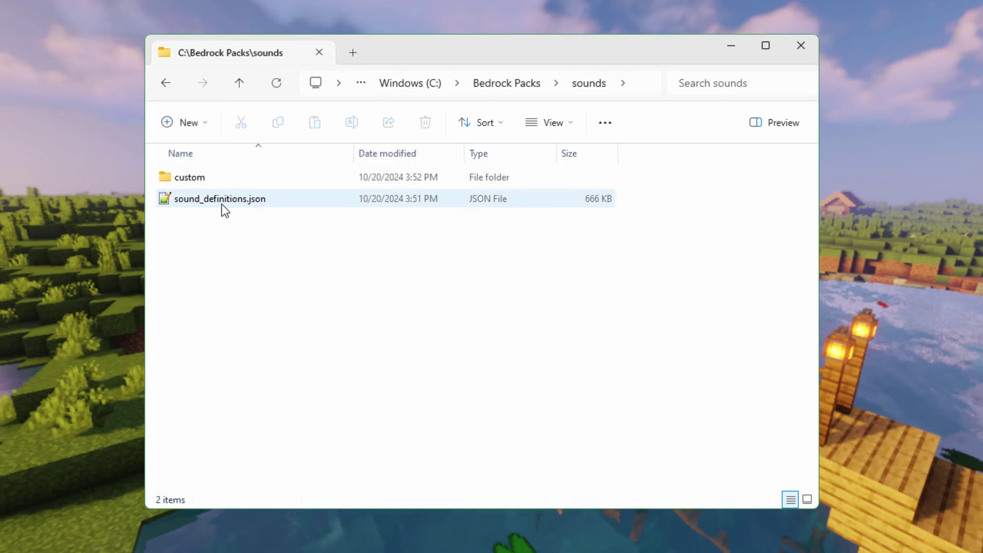
{"action": "left_click", "coordinate": [517, 86]}
{"action": "left_click", "coordinate": [242, 295]}
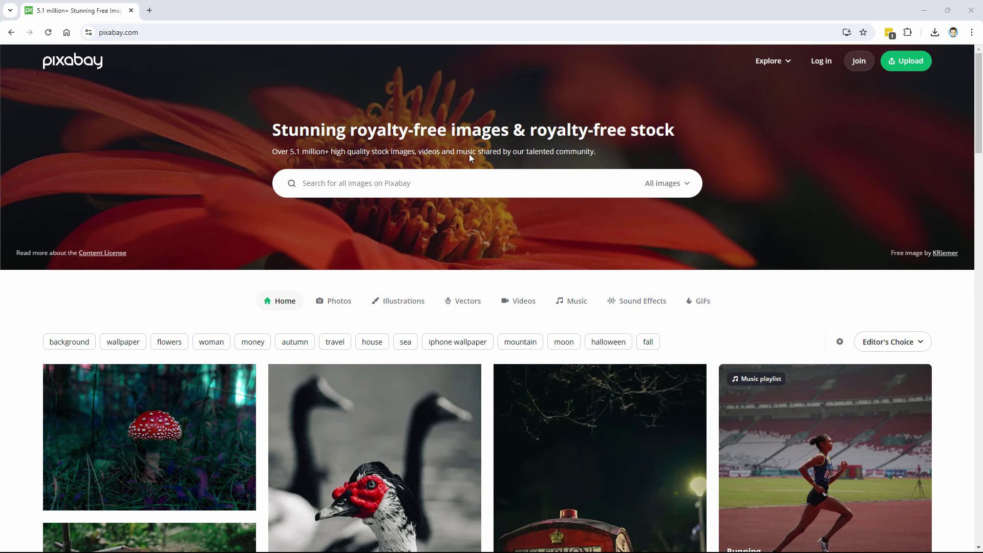
- Switch Pixabay's search from All images to Sound Effects and search for 'gong'
{"action": "left_click", "coordinate": [324, 191]}
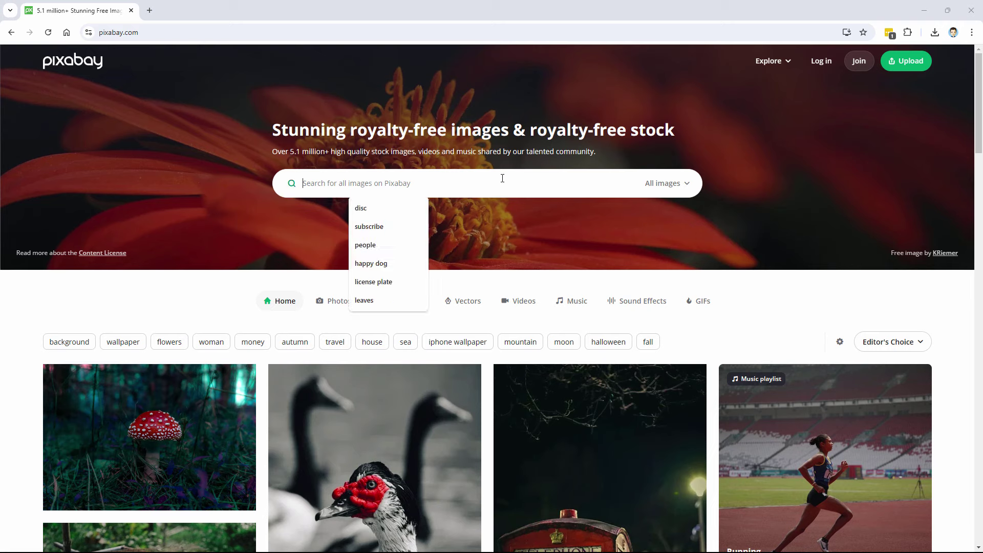
{"action": "left_click", "coordinate": [689, 186]}
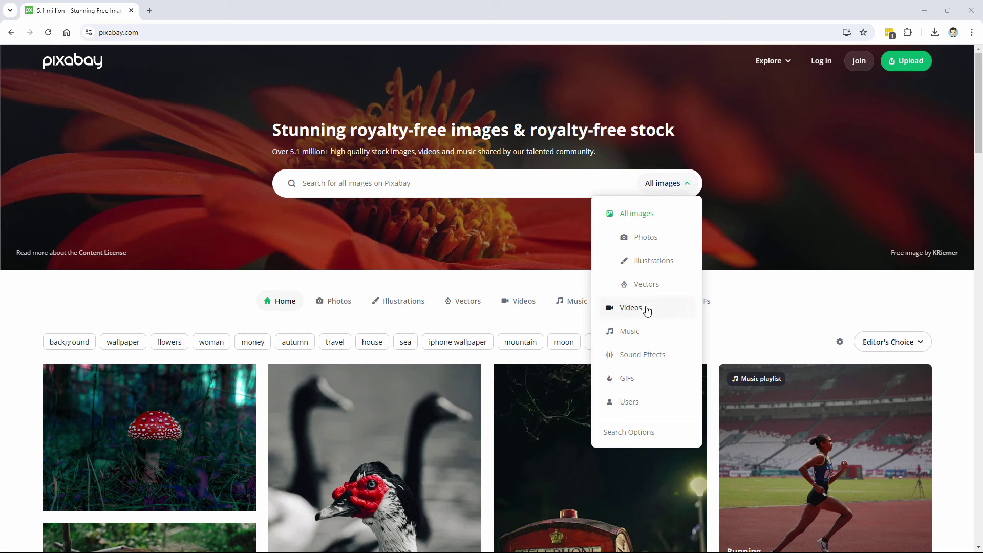
{"action": "left_click", "coordinate": [632, 355]}
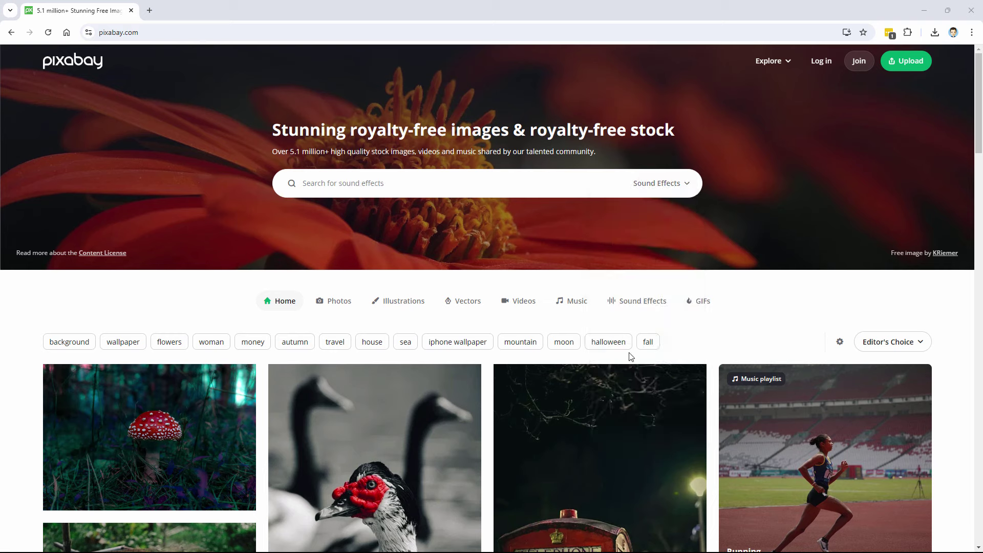
{"action": "left_click", "coordinate": [401, 189]}
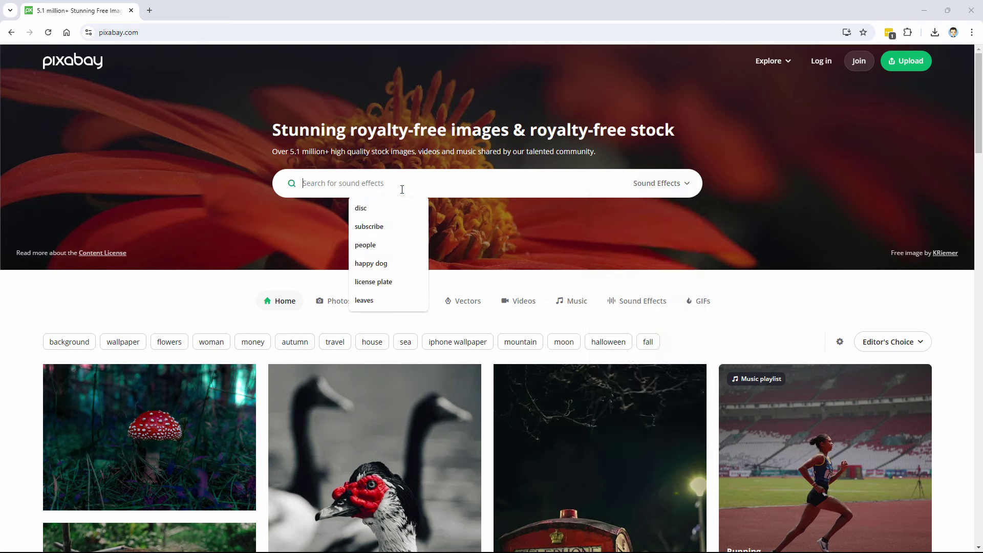
{"action": "type", "text": "gong"}
{"action": "key", "text": "Return"}
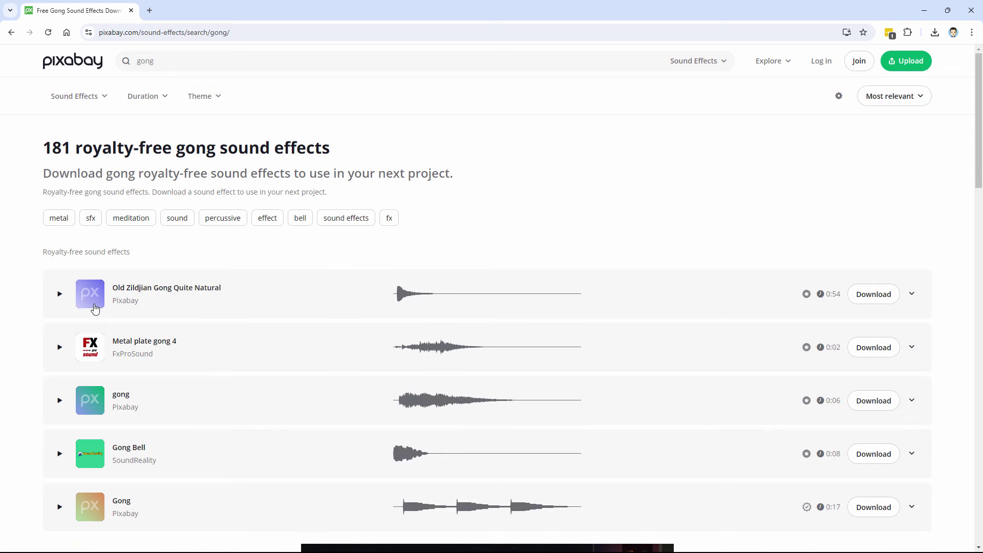
- Preview Old Zildjian Gong Quite Natural and save its mp3 to C:\Bedrock Packs
{"action": "left_click", "coordinate": [60, 295]}
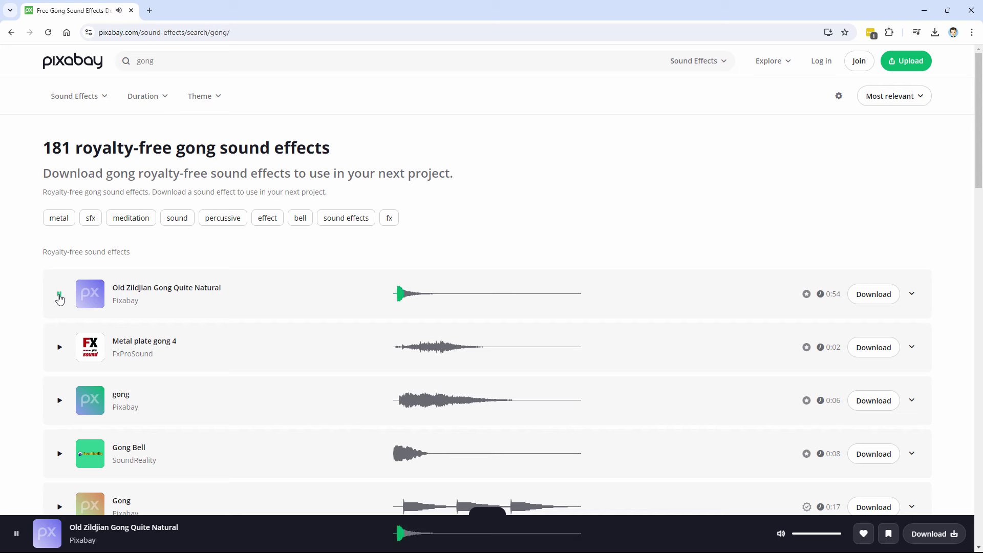
{"action": "left_click", "coordinate": [59, 295]}
{"action": "scroll", "coordinate": [268, 305], "scroll_direction": "down", "scroll_amount": 10}
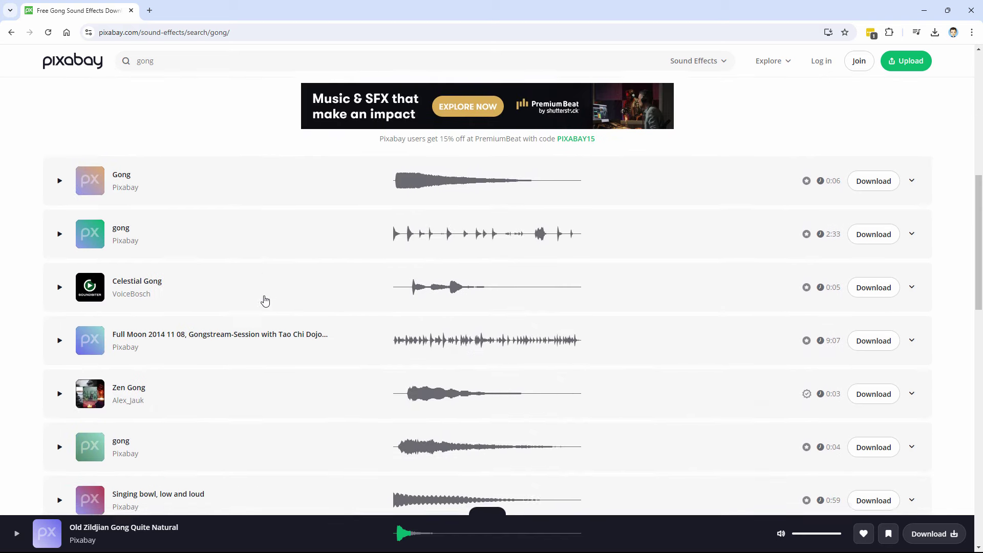
{"action": "scroll", "coordinate": [264, 300], "scroll_direction": "down", "scroll_amount": 11}
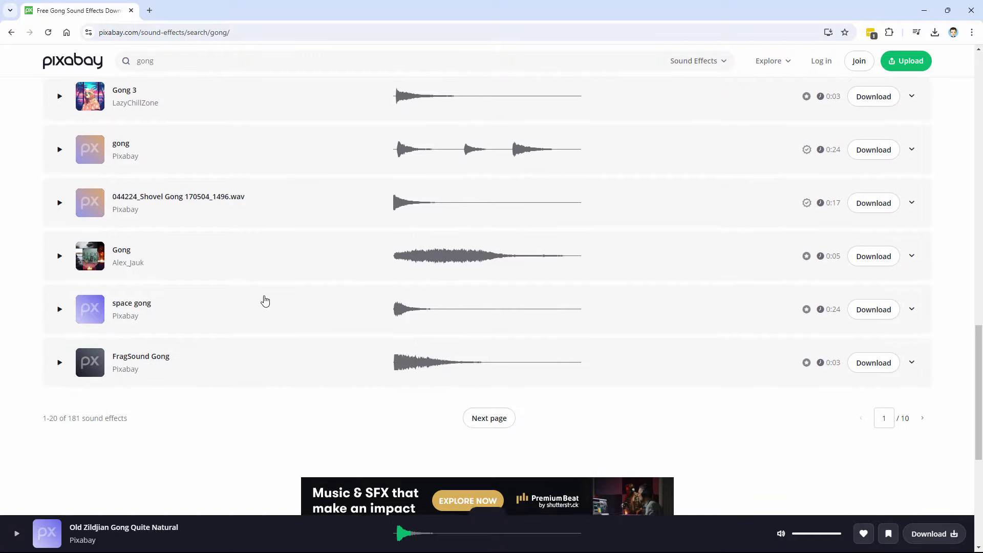
{"action": "scroll", "coordinate": [265, 301], "scroll_direction": "down", "scroll_amount": 2}
{"action": "scroll", "coordinate": [266, 299], "scroll_direction": "up", "scroll_amount": 18}
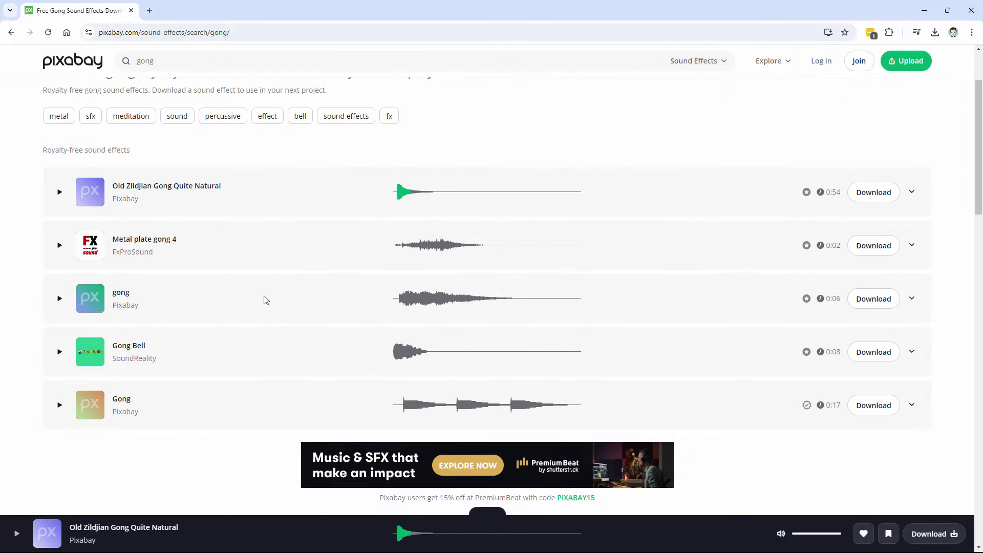
{"action": "scroll", "coordinate": [265, 301], "scroll_direction": "up", "scroll_amount": 2}
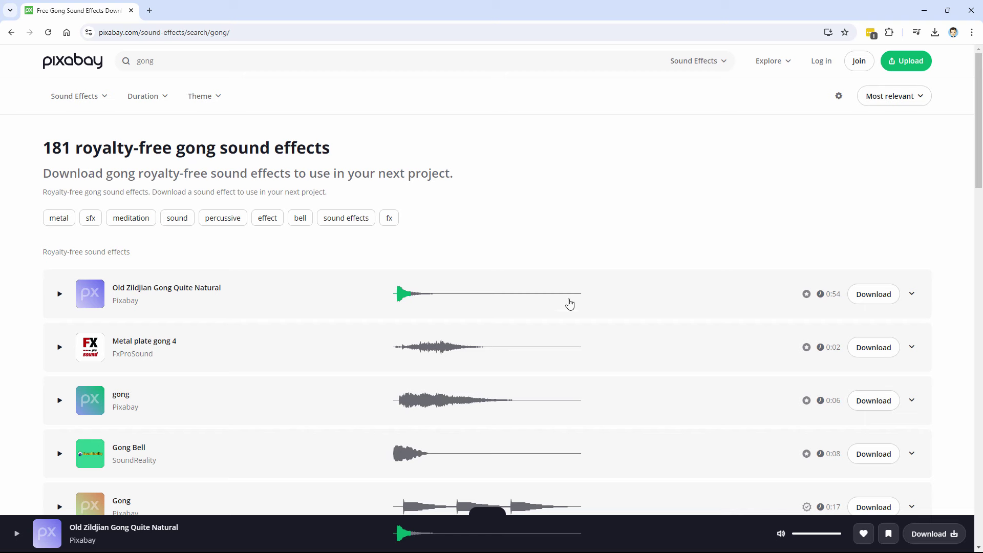
{"action": "left_click", "coordinate": [875, 297]}
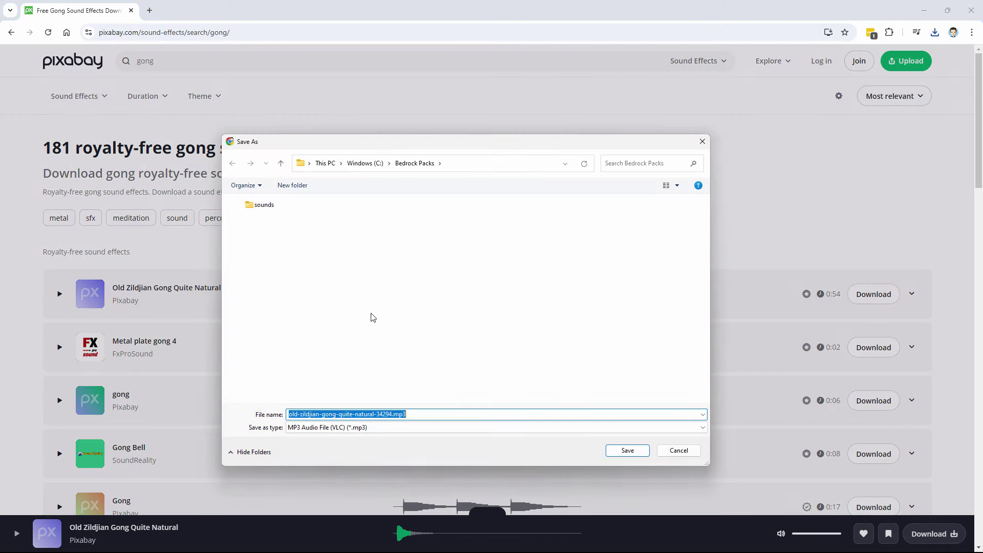
{"action": "left_click", "coordinate": [627, 450]}
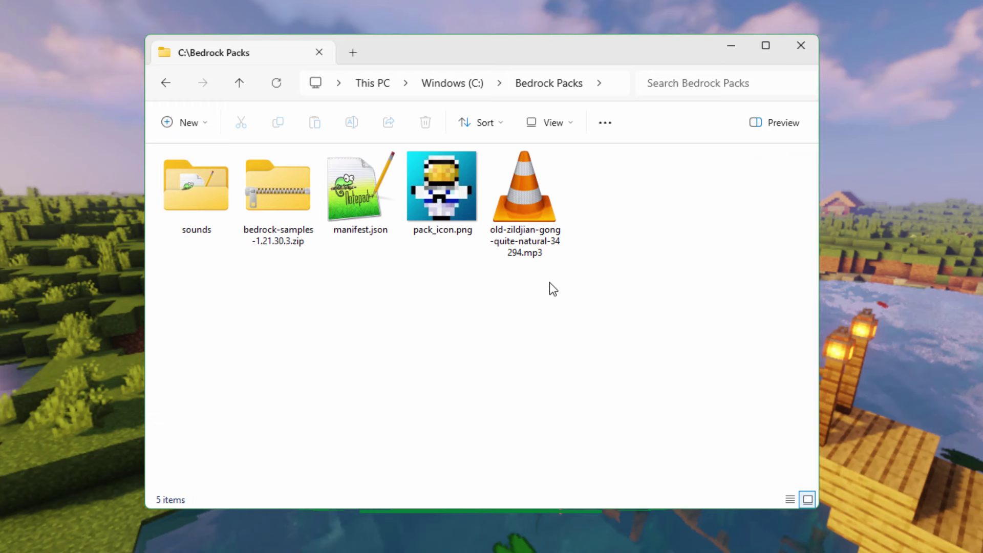
- Trim old-zildjian-gong-quite-natural-34294.mp3's name down to gong.mp3
{"action": "left_click", "coordinate": [513, 228]}
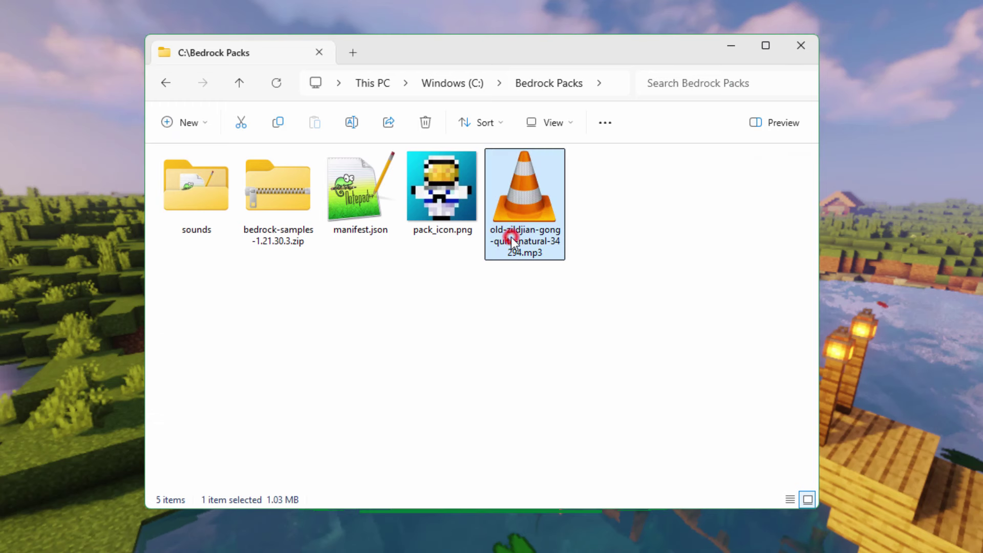
{"action": "left_click", "coordinate": [512, 238]}
{"action": "left_click", "coordinate": [541, 256]}
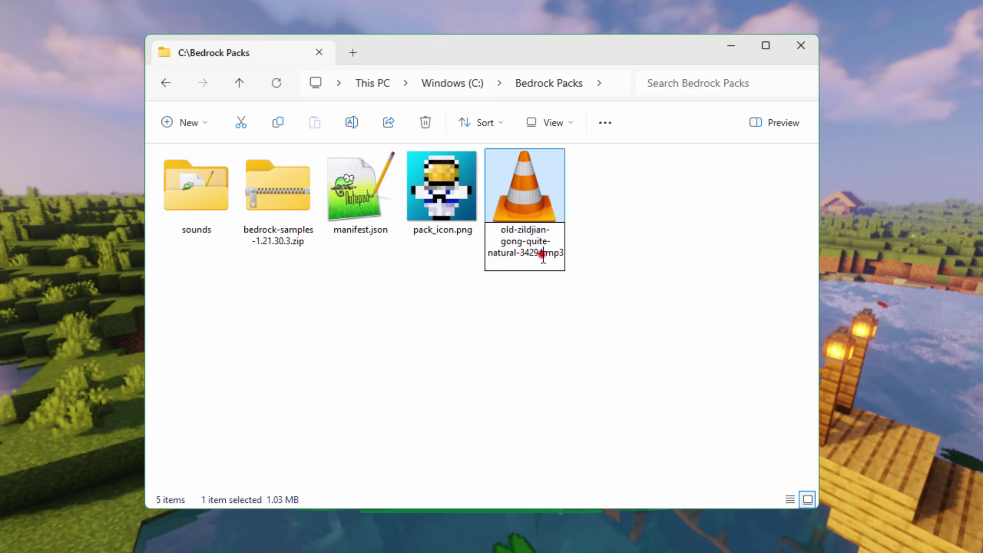
{"action": "key", "text": "BackSpace"}
{"action": "key", "text": "BackSpace"}
{"action": "key", "text": "BackSpace"}
{"action": "key", "text": "BackSpace"}
{"action": "key", "text": "BackSpace"}
{"action": "key", "text": "BackSpace"}
{"action": "key", "text": "BackSpace"}
{"action": "key", "text": "BackSpace"}
{"action": "key", "text": "BackSpace"}
{"action": "key", "text": "BackSpace"}
{"action": "key", "text": "BackSpace"}
{"action": "key", "text": "BackSpace"}
{"action": "key", "text": "BackSpace"}
{"action": "key", "text": "BackSpace"}
{"action": "key", "text": "BackSpace"}
{"action": "key", "text": "BackSpace"}
{"action": "key", "text": "BackSpace"}
{"action": "key", "text": "BackSpace"}
{"action": "key", "text": "BackSpace"}
{"action": "key", "text": "BackSpace"}
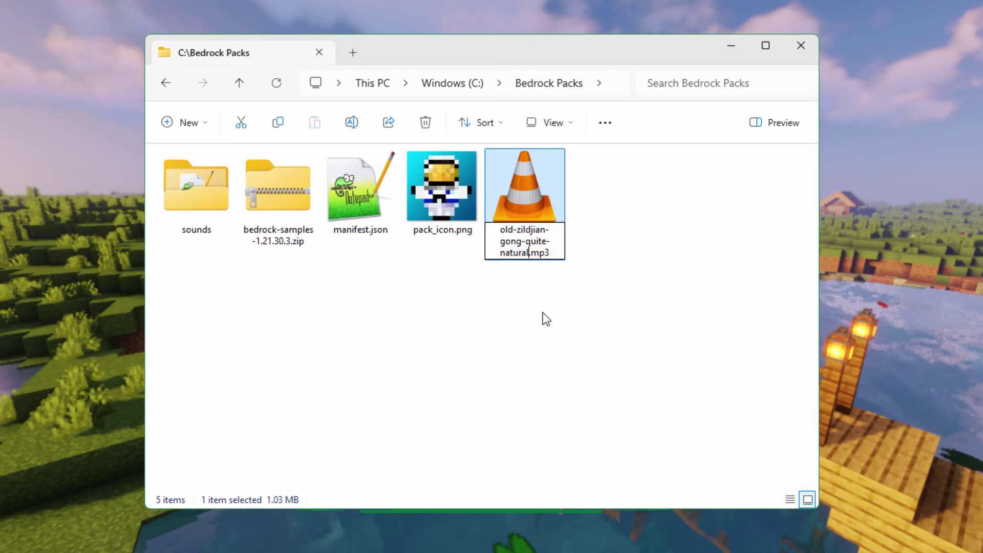
{"action": "key", "text": "Left"}
{"action": "key", "text": "Left"}
{"action": "key", "text": "Left"}
{"action": "key", "text": "Left"}
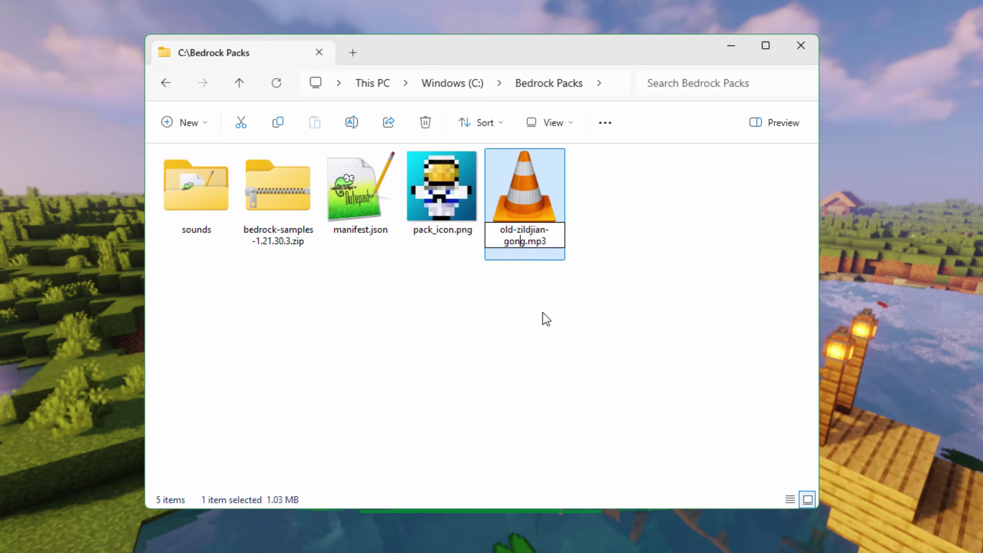
{"action": "key", "text": "BackSpace"}
{"action": "key", "text": "BackSpace"}
{"action": "key", "text": "BackSpace"}
{"action": "key", "text": "BackSpace"}
{"action": "key", "text": "BackSpace"}
{"action": "key", "text": "BackSpace"}
{"action": "key", "text": "BackSpace"}
{"action": "key", "text": "BackSpace"}
{"action": "key", "text": "BackSpace"}
{"action": "key", "text": "BackSpace"}
{"action": "key", "text": "BackSpace"}
{"action": "key", "text": "BackSpace"}
{"action": "key", "text": "BackSpace"}
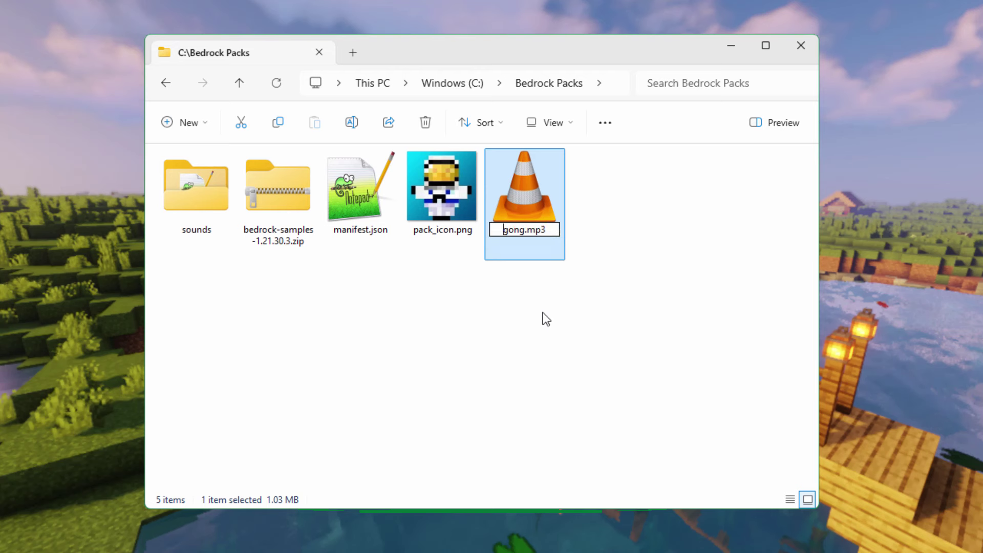